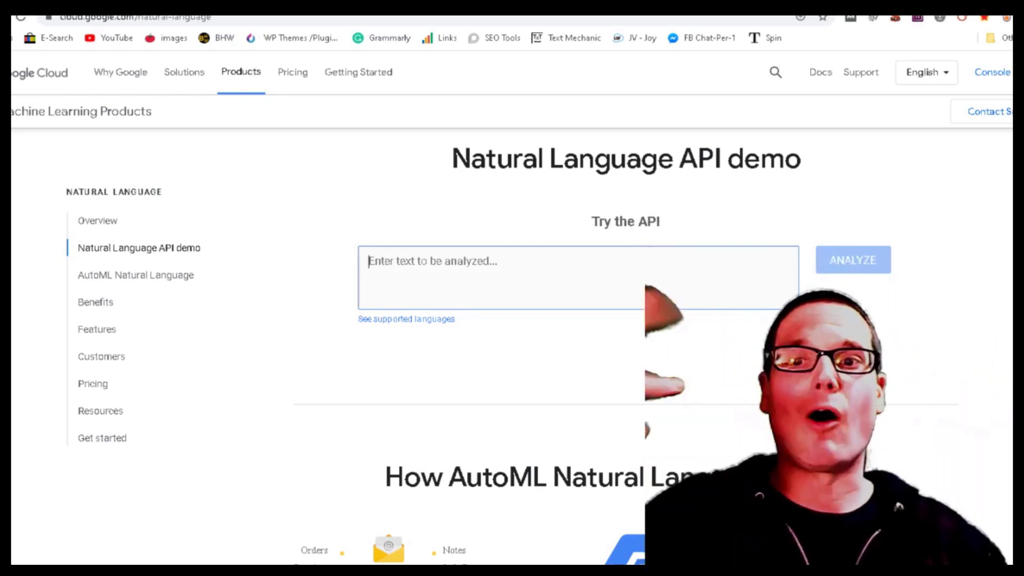
- Search Google for 'seo audit checklist' in a new tab
{"action": "key", "text": "ctrl+t"}
{"action": "type", "text": "seo"}
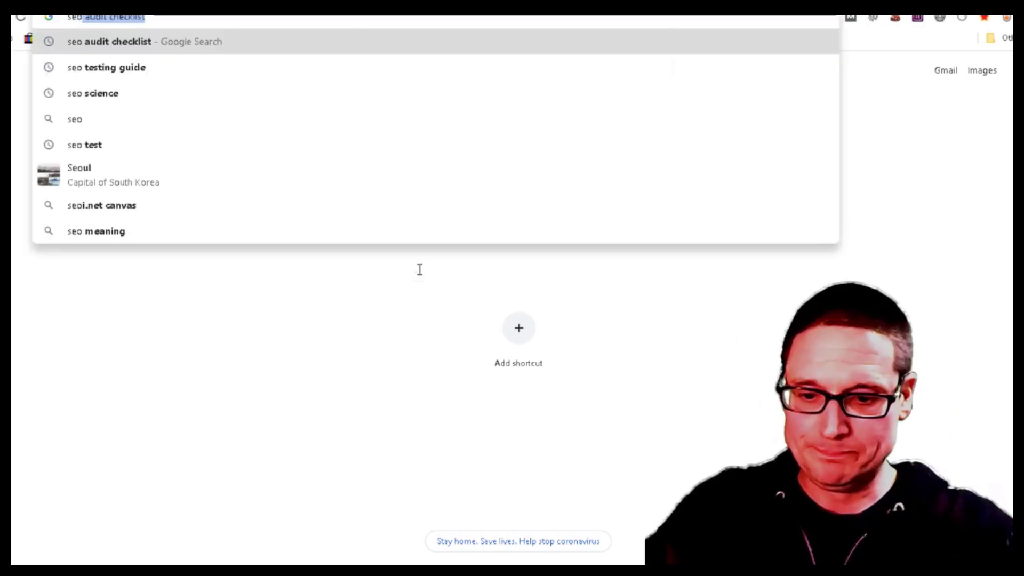
{"action": "type", "text": " audit checklist"}
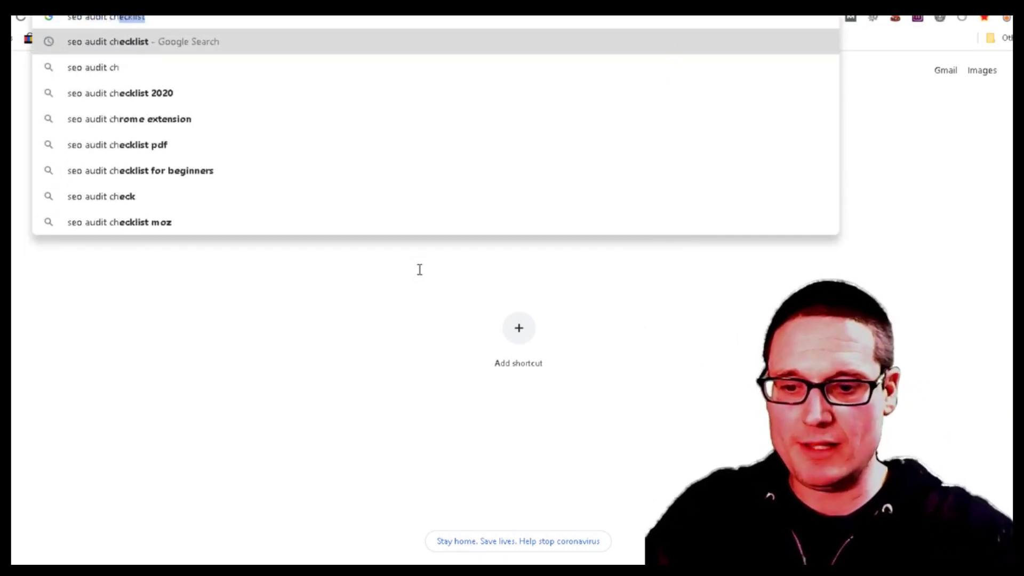
{"action": "key", "text": "Return"}
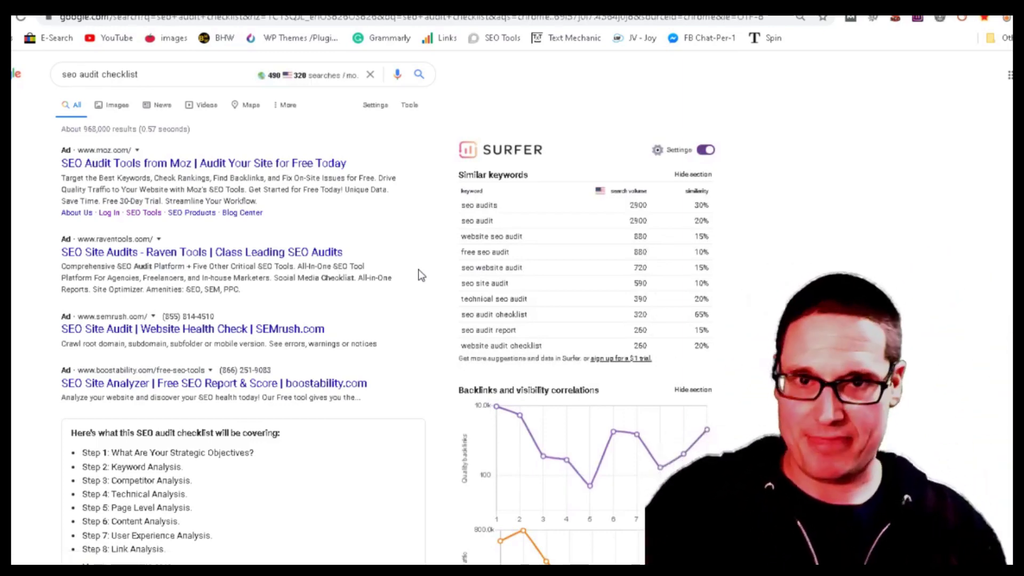
- Hide the Surfer panel, copy Steps 1–8 from the featured snippet, and return to the demo tab
{"action": "left_click", "coordinate": [706, 151]}
{"action": "scroll", "coordinate": [465, 272], "scroll_direction": "down", "scroll_amount": 3}
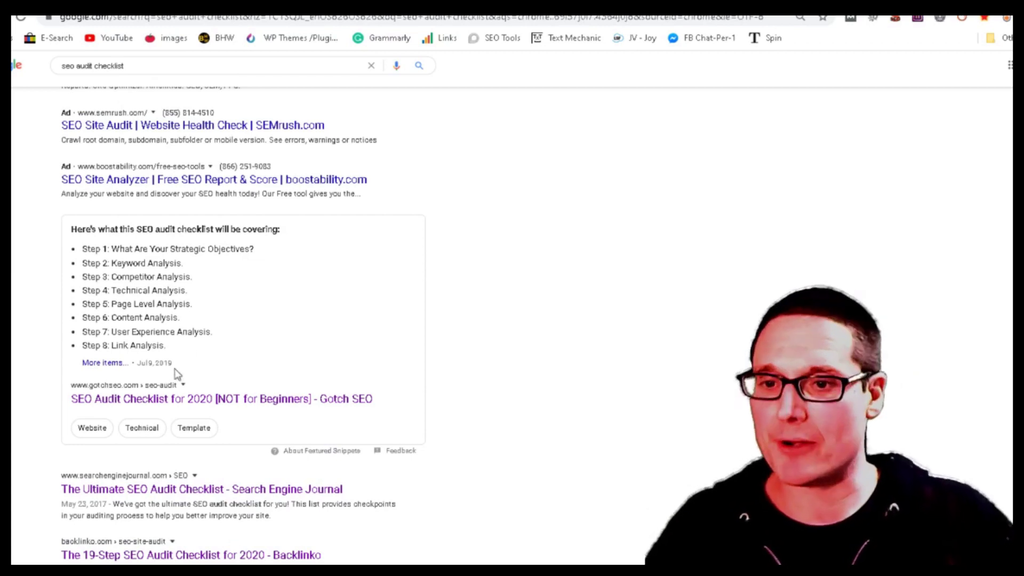
{"action": "left_click_drag", "start_coordinate": [178, 345], "coordinate": [84, 251]}
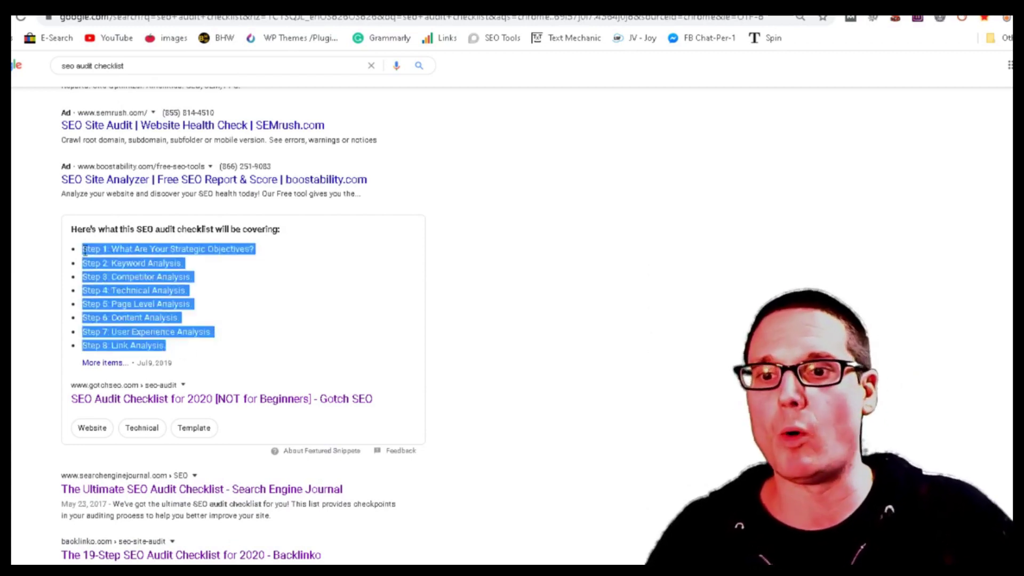
{"action": "right_click", "coordinate": [91, 251]}
{"action": "left_click", "coordinate": [122, 259]}
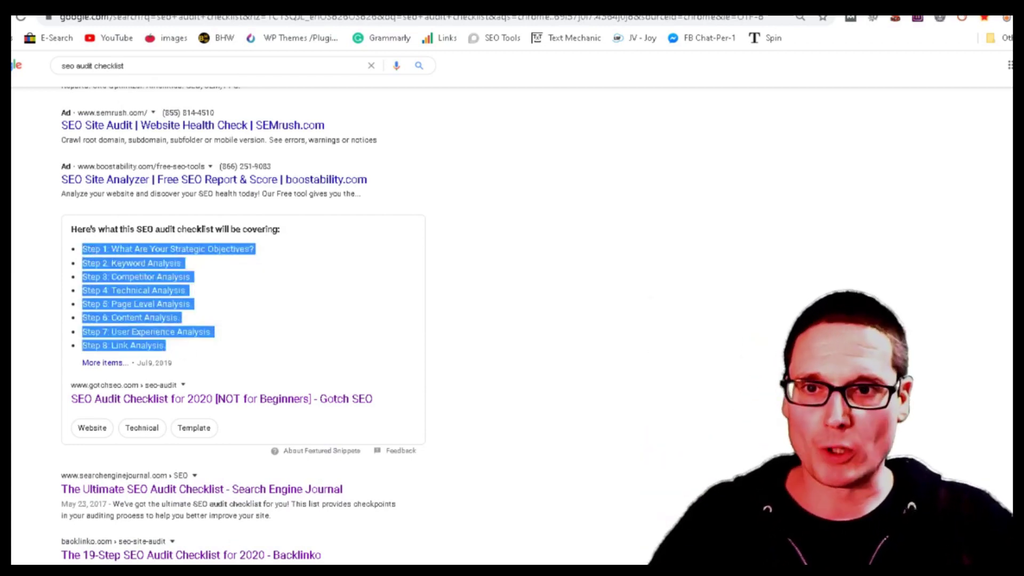
{"action": "key", "text": "ctrl+Tab"}
- Paste the checklist as plain text and analyze it, yielding entities with Step 1 at salience 0.39
{"action": "right_click", "coordinate": [401, 263]}
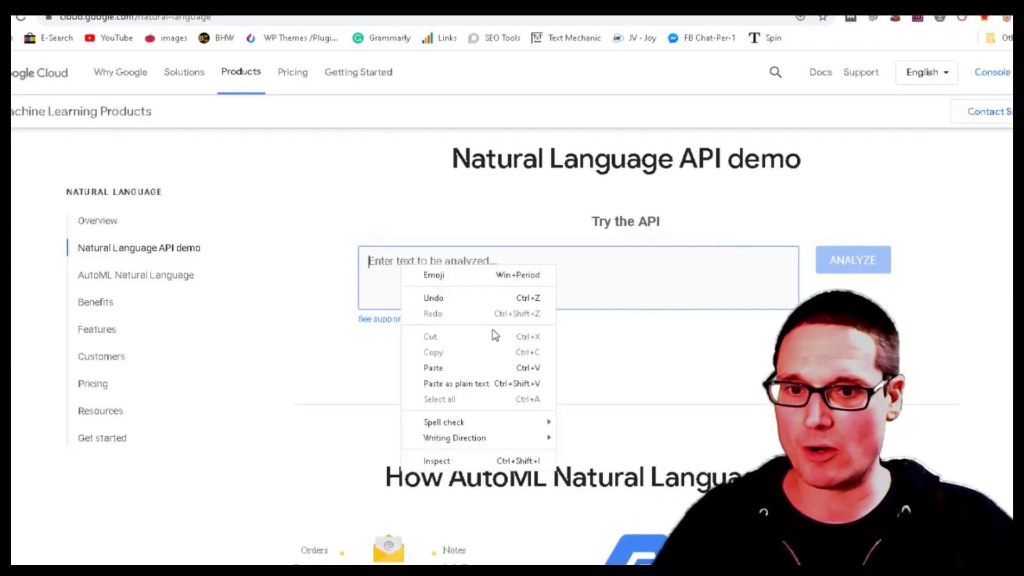
{"action": "left_click", "coordinate": [479, 377]}
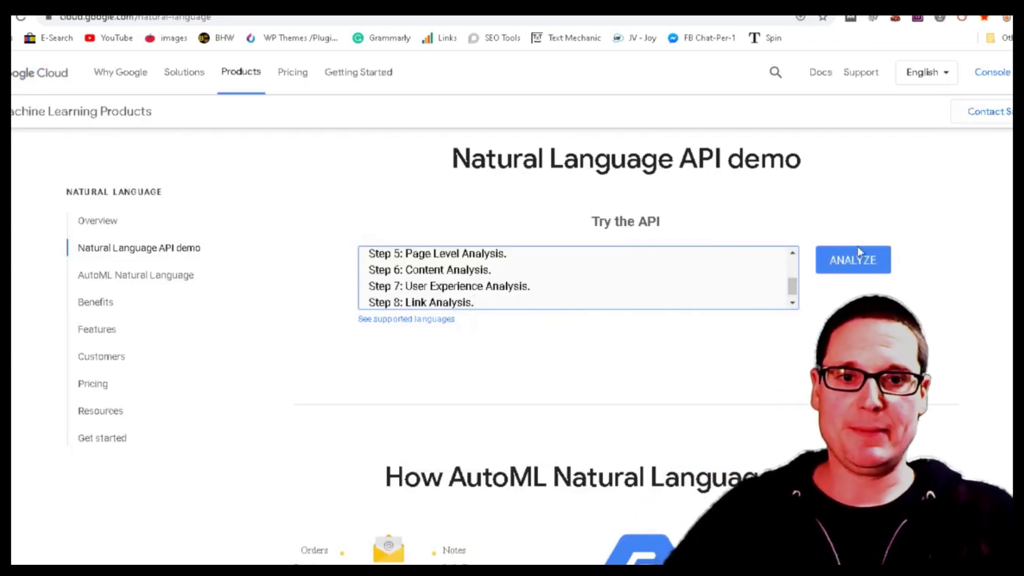
{"action": "left_click", "coordinate": [879, 261]}
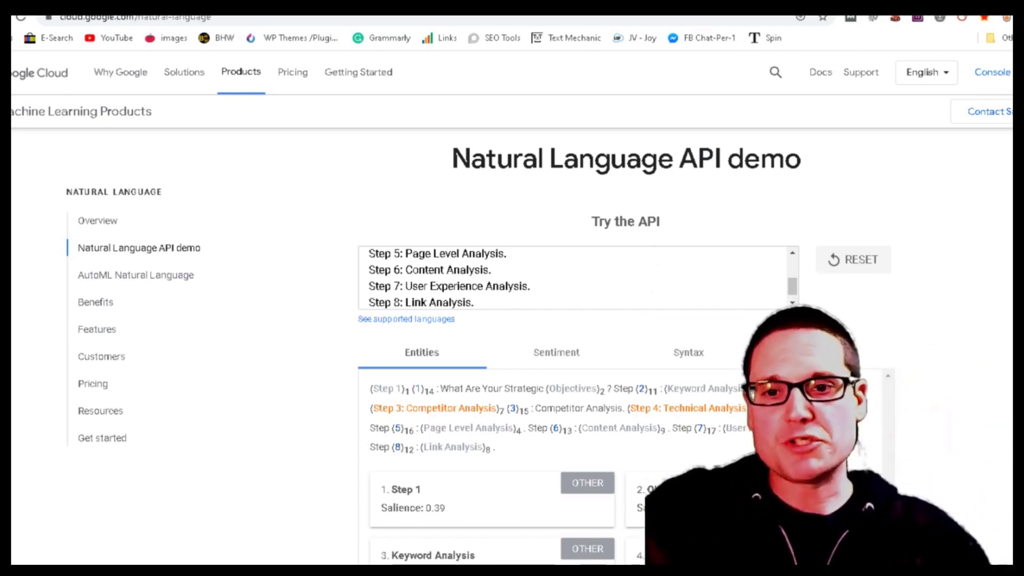
{"action": "left_click", "coordinate": [765, 276]}
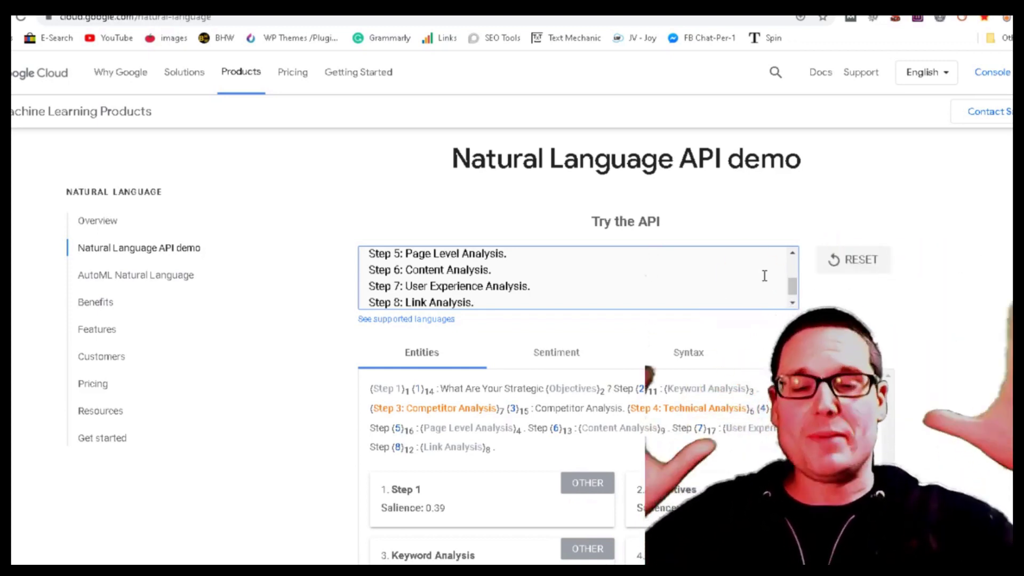
{"action": "left_click", "coordinate": [377, 340]}
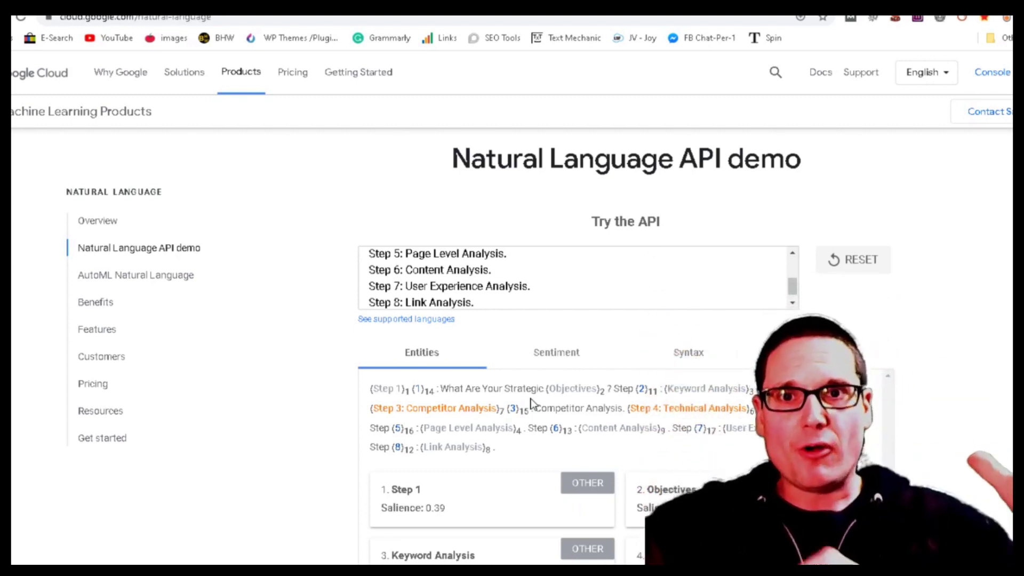
{"action": "left_click", "coordinate": [685, 361]}
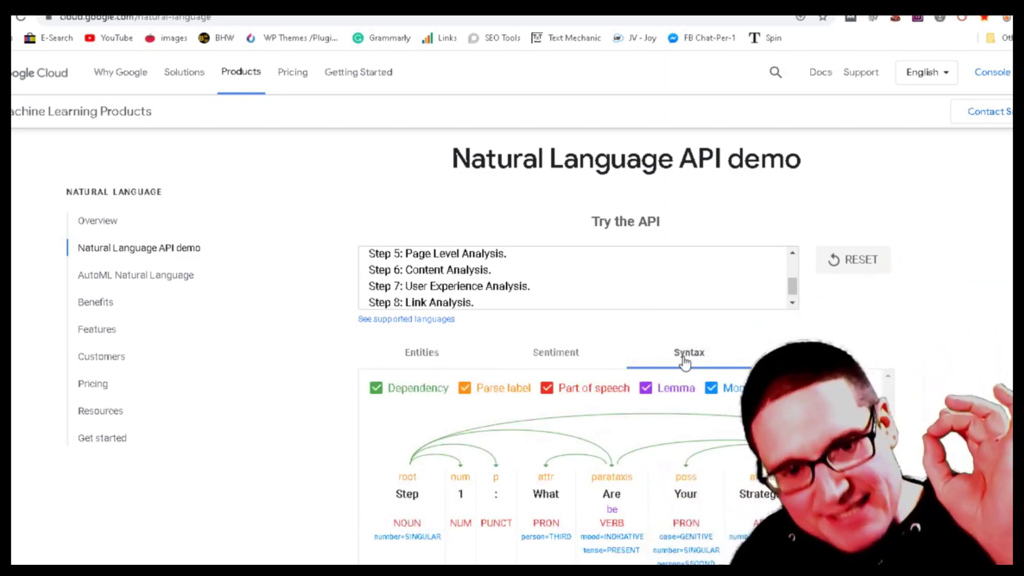
{"action": "left_click", "coordinate": [412, 361]}
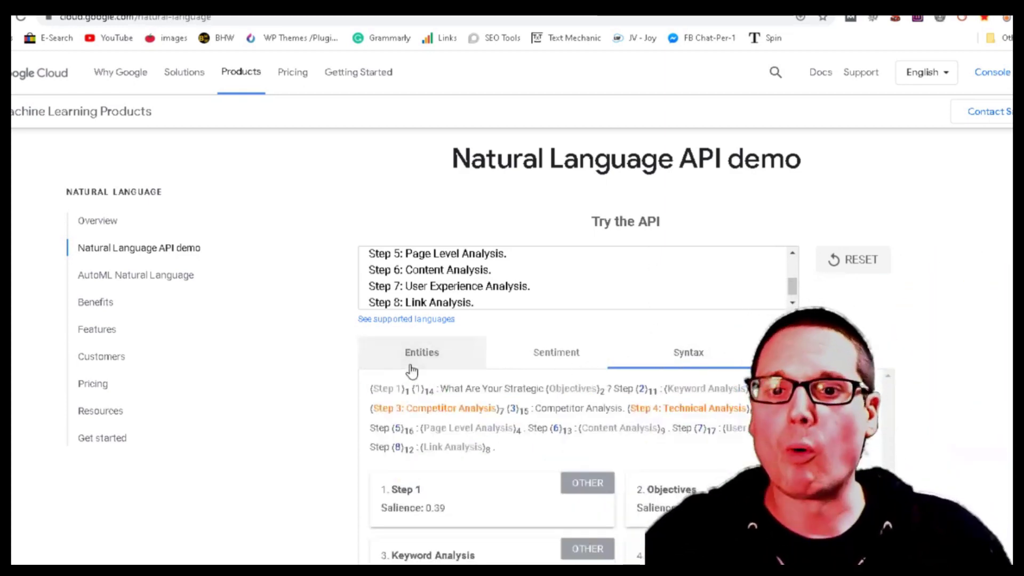
{"action": "scroll", "coordinate": [657, 350], "scroll_direction": "down", "scroll_amount": 1}
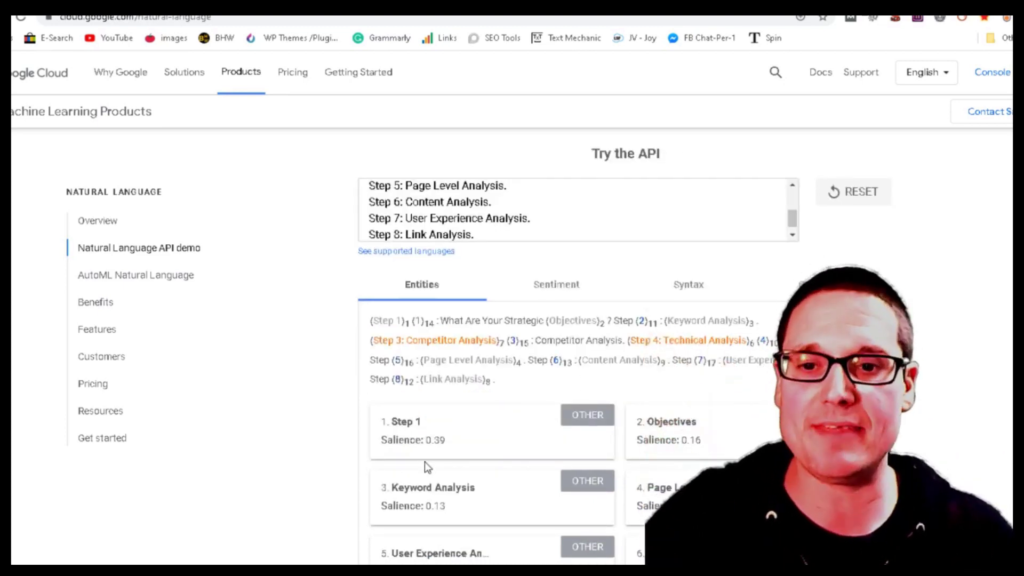
{"action": "mouse_move", "coordinate": [463, 442]}
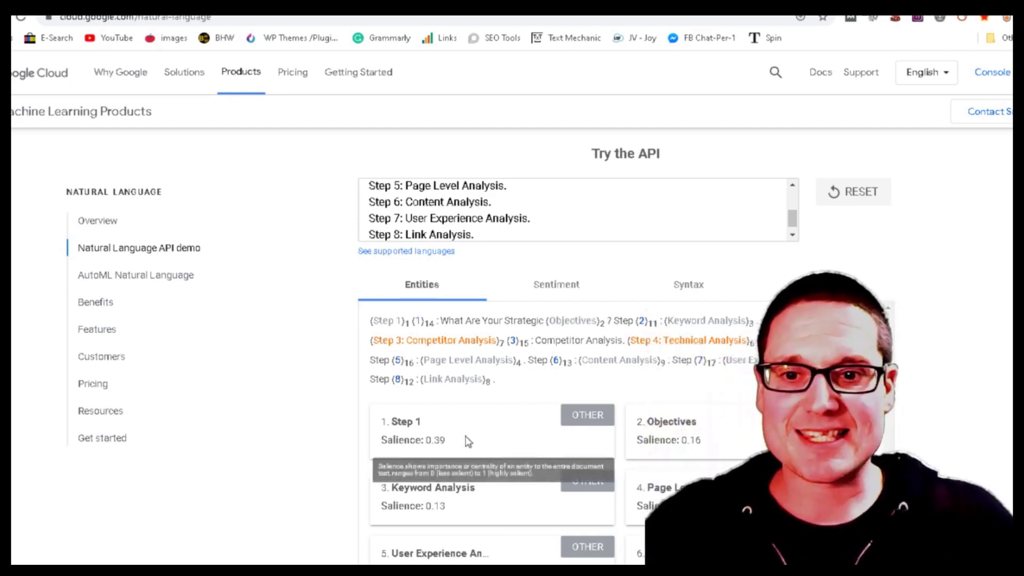
{"action": "left_click_drag", "start_coordinate": [458, 446], "coordinate": [373, 450]}
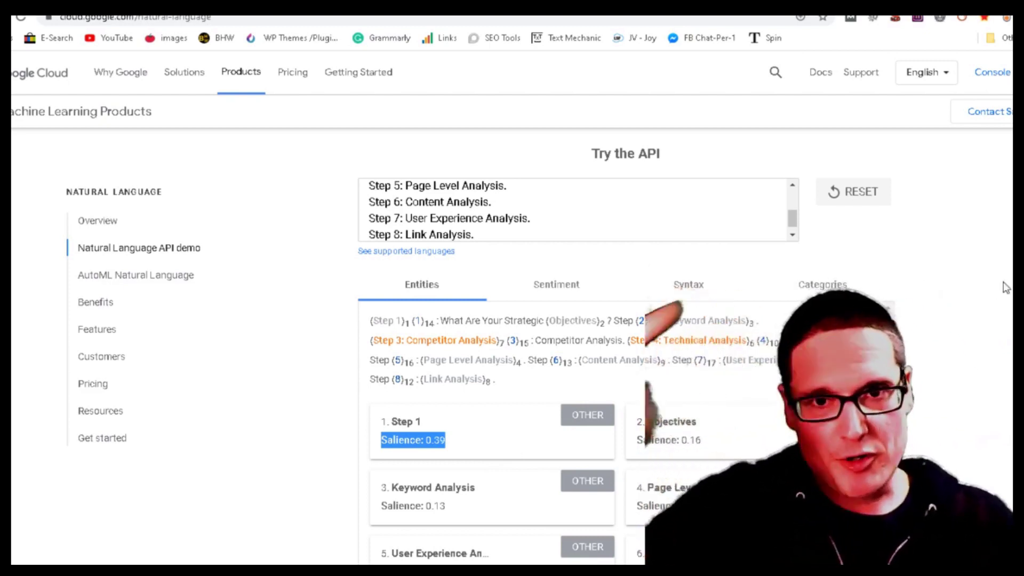
{"action": "scroll", "coordinate": [942, 332], "scroll_direction": "down", "scroll_amount": 1}
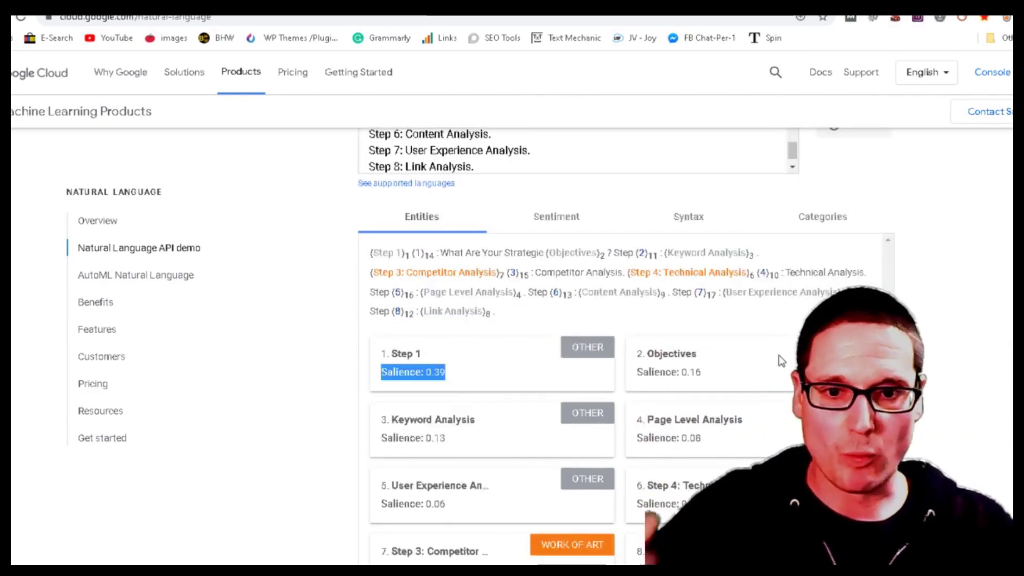
{"action": "triple_click", "coordinate": [659, 372]}
{"action": "left_click", "coordinate": [673, 352]}
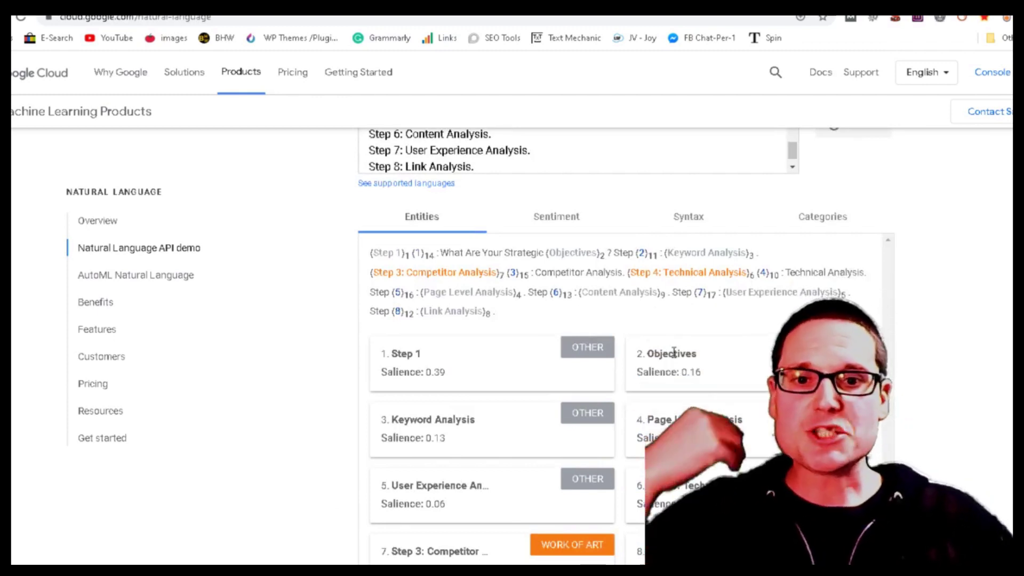
{"action": "scroll", "coordinate": [402, 276], "scroll_direction": "up", "scroll_amount": 2}
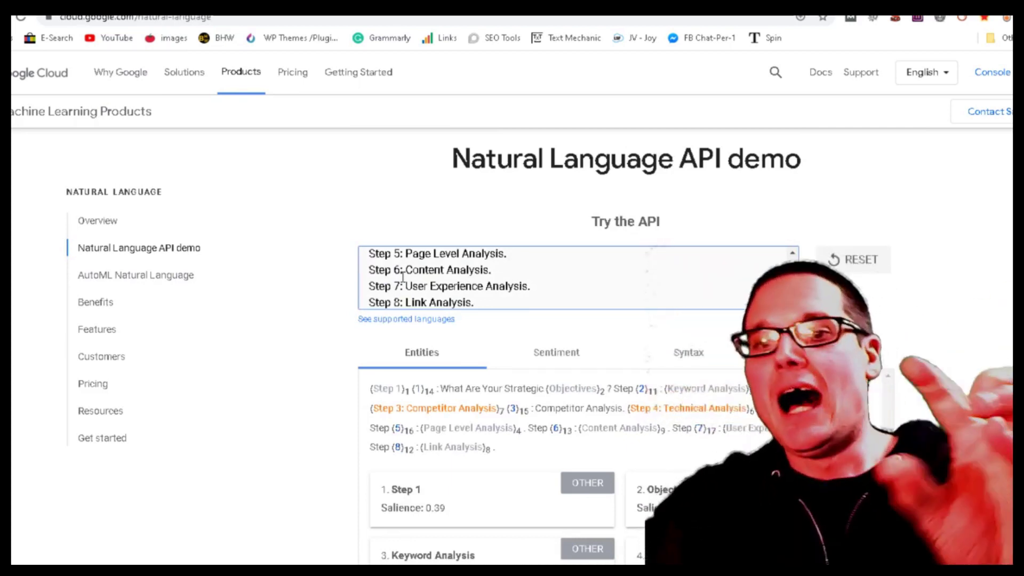
{"action": "scroll", "coordinate": [403, 276], "scroll_direction": "down", "scroll_amount": 1}
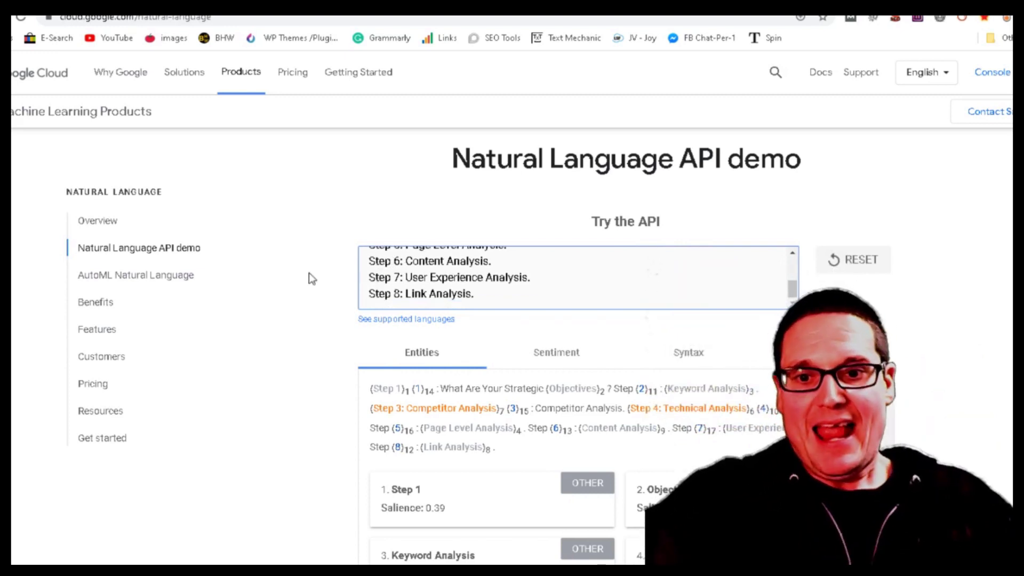
{"action": "scroll", "coordinate": [637, 481], "scroll_direction": "down", "scroll_amount": 1}
{"action": "scroll", "coordinate": [636, 482], "scroll_direction": "down", "scroll_amount": 2}
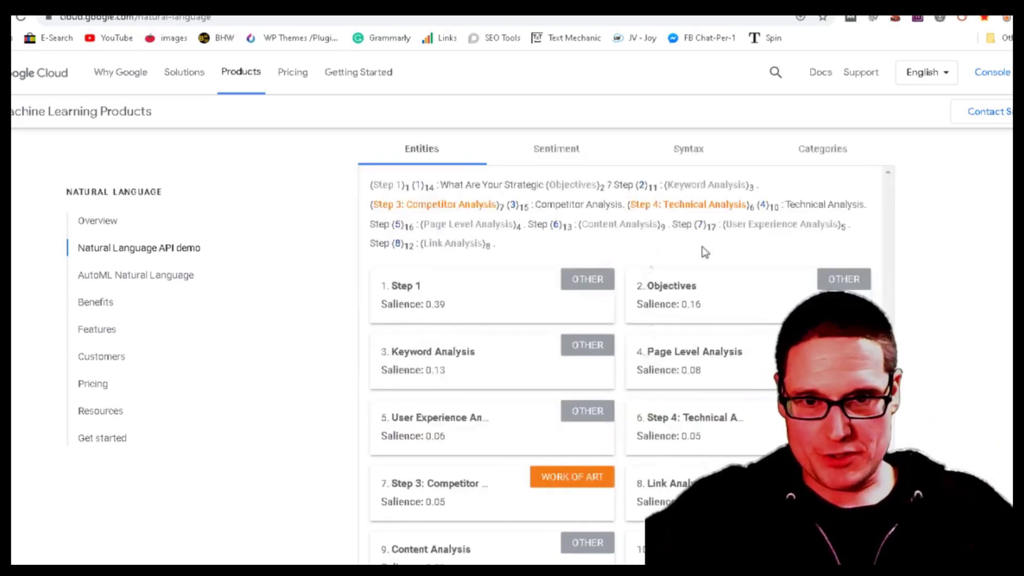
{"action": "left_click_drag", "start_coordinate": [454, 306], "coordinate": [431, 305]}
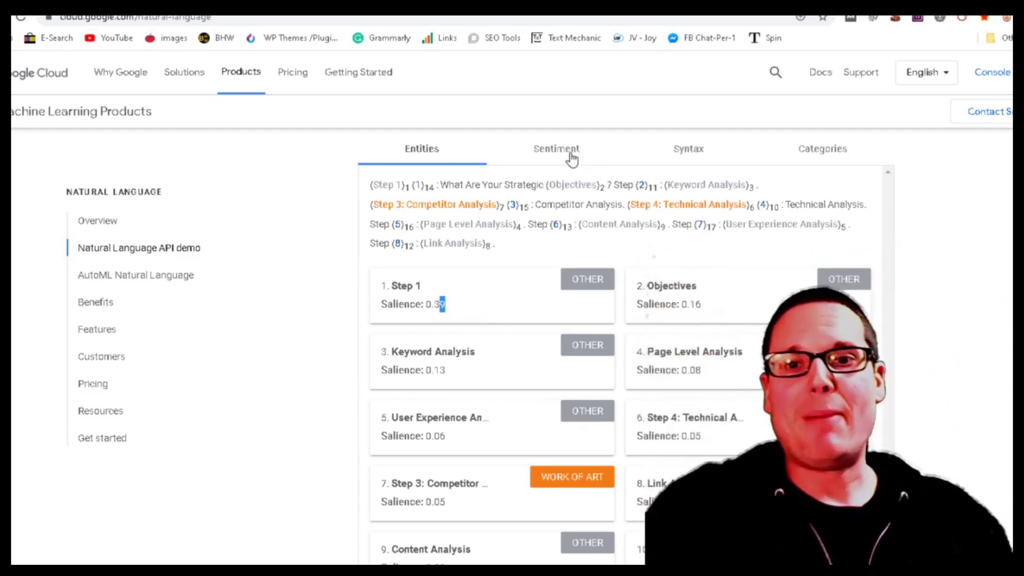
- Show the Sentiment results, with a 0.4 document score, and check the Score Range legend
{"action": "left_click", "coordinate": [583, 167]}
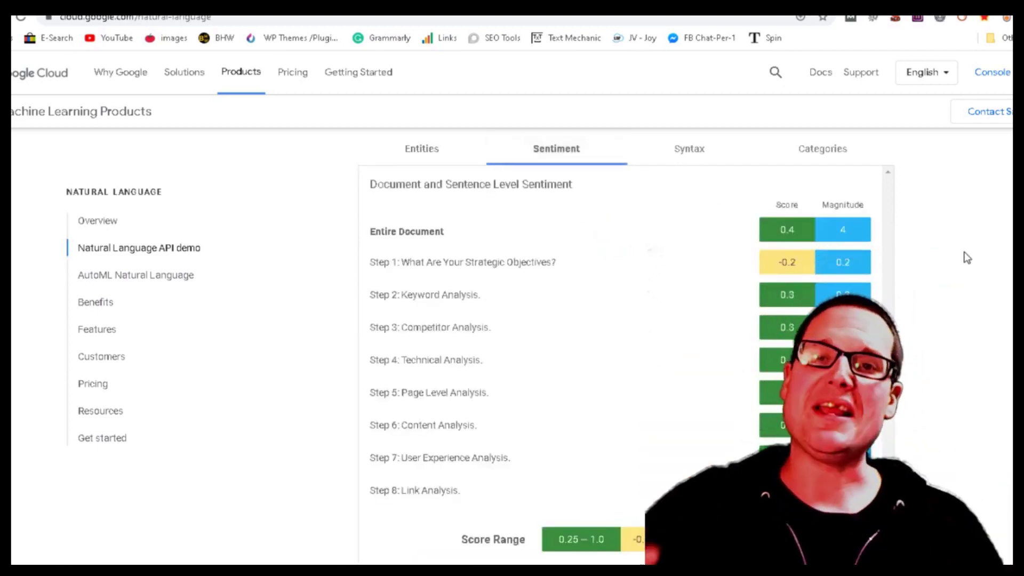
{"action": "scroll", "coordinate": [955, 267], "scroll_direction": "down", "scroll_amount": 3}
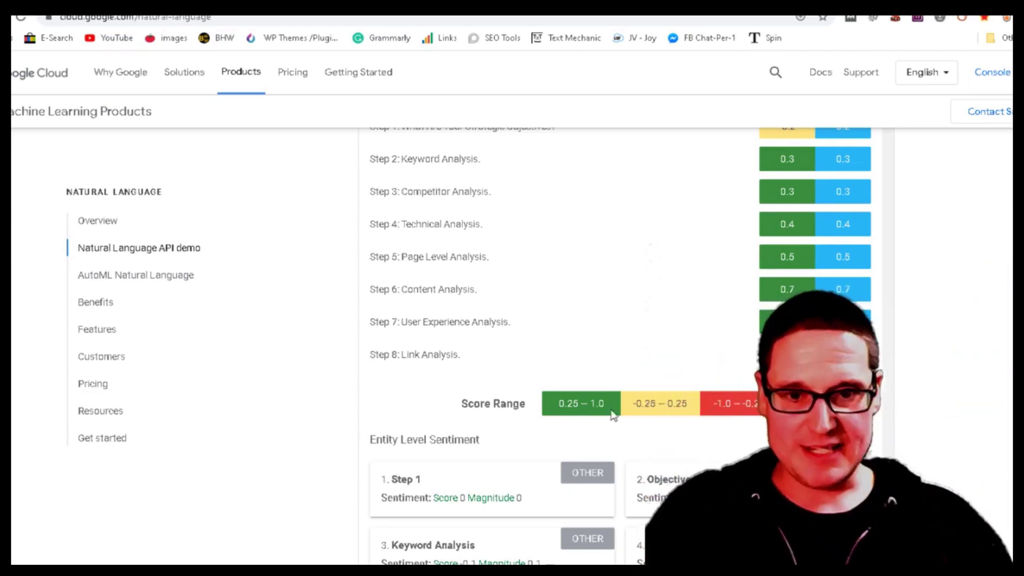
{"action": "mouse_move", "coordinate": [675, 404]}
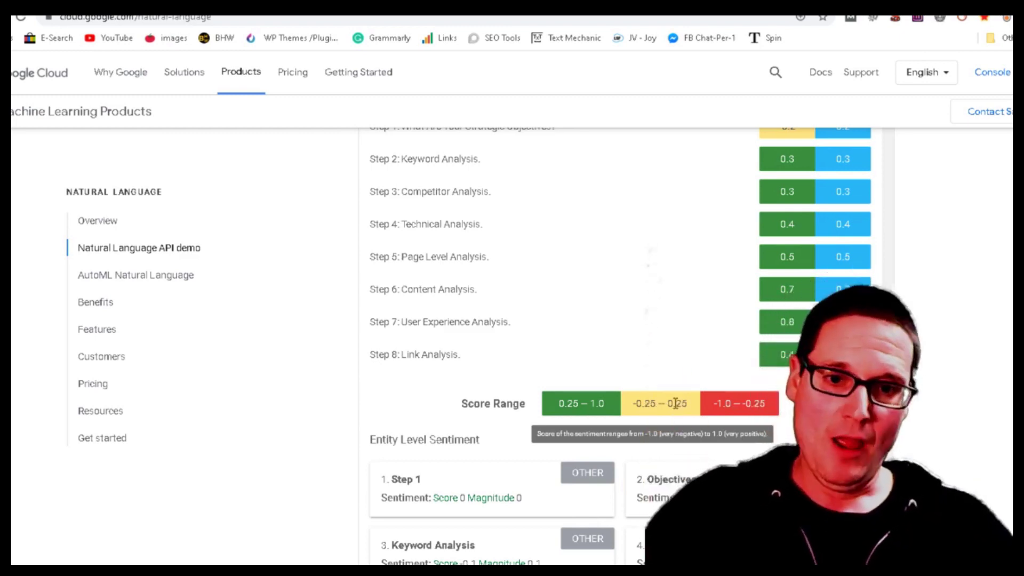
{"action": "scroll", "coordinate": [983, 323], "scroll_direction": "up", "scroll_amount": 3}
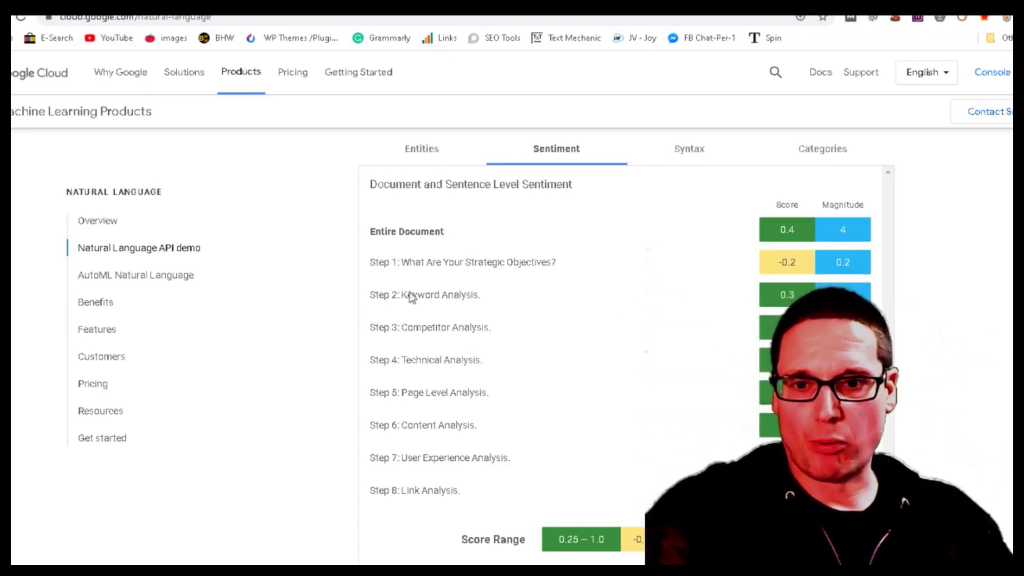
- Highlight Step 1's question and its -0.2 sentiment score, reviewing the per-step scores
{"action": "left_click_drag", "start_coordinate": [586, 262], "coordinate": [496, 269]}
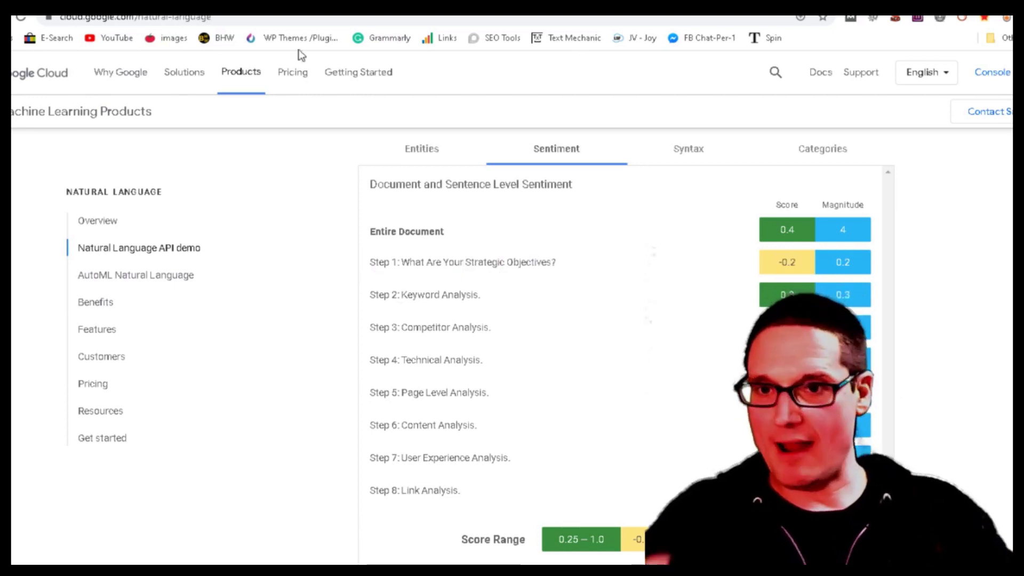
{"action": "scroll", "coordinate": [549, 286], "scroll_direction": "up", "scroll_amount": 4}
{"action": "scroll", "coordinate": [601, 435], "scroll_direction": "down", "scroll_amount": 5}
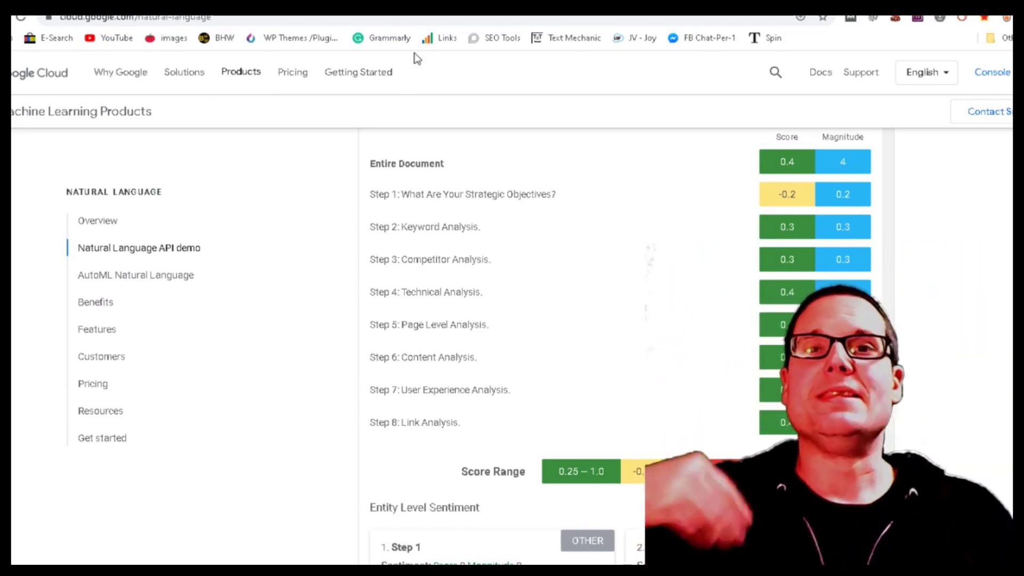
{"action": "scroll", "coordinate": [417, 59], "scroll_direction": "up", "scroll_amount": 3}
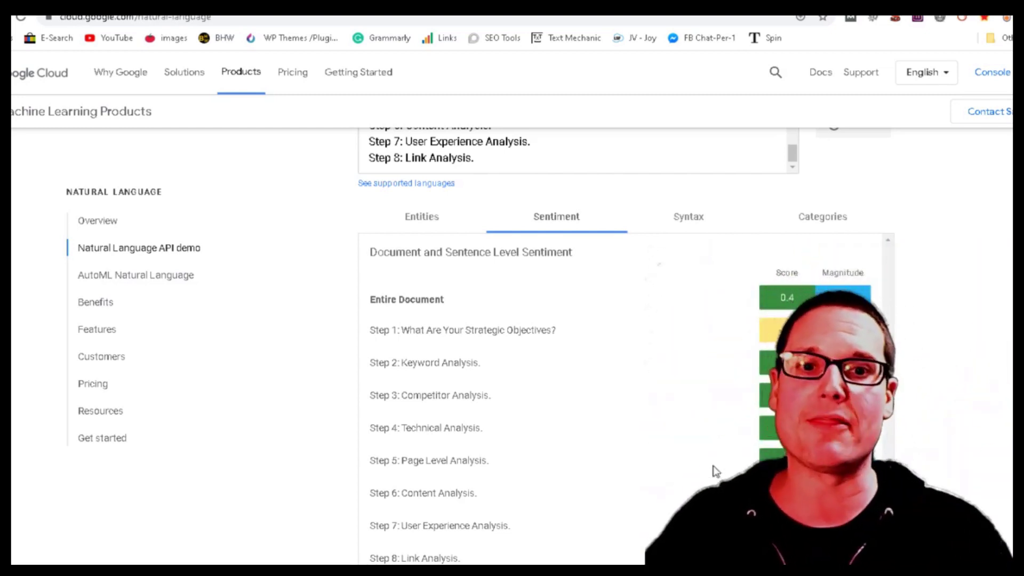
- View the Syntax results, then the category /Business & Industrial/Business Operations/Management at 0.52 confidence
{"action": "left_click", "coordinate": [690, 230]}
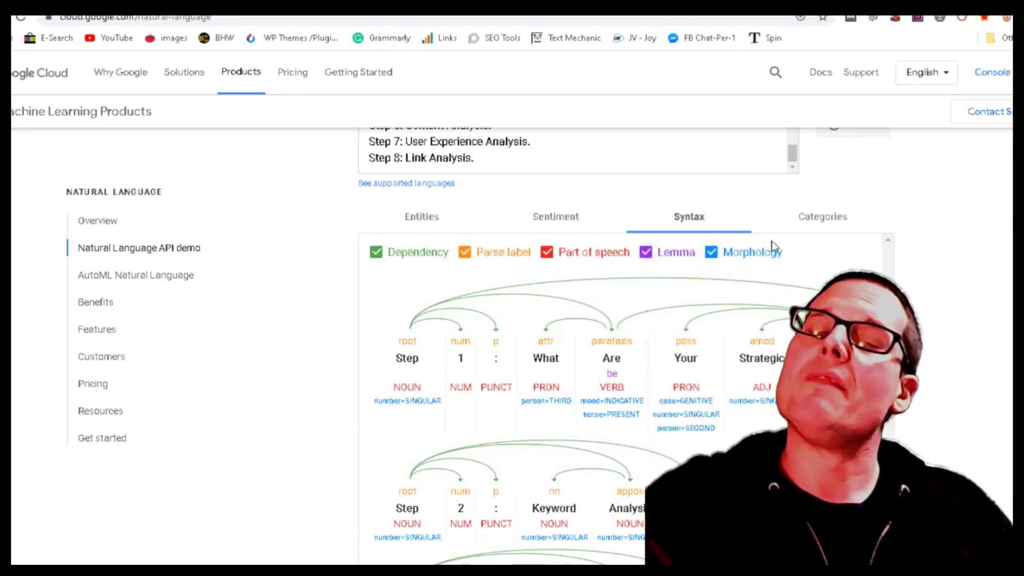
{"action": "left_click", "coordinate": [849, 227]}
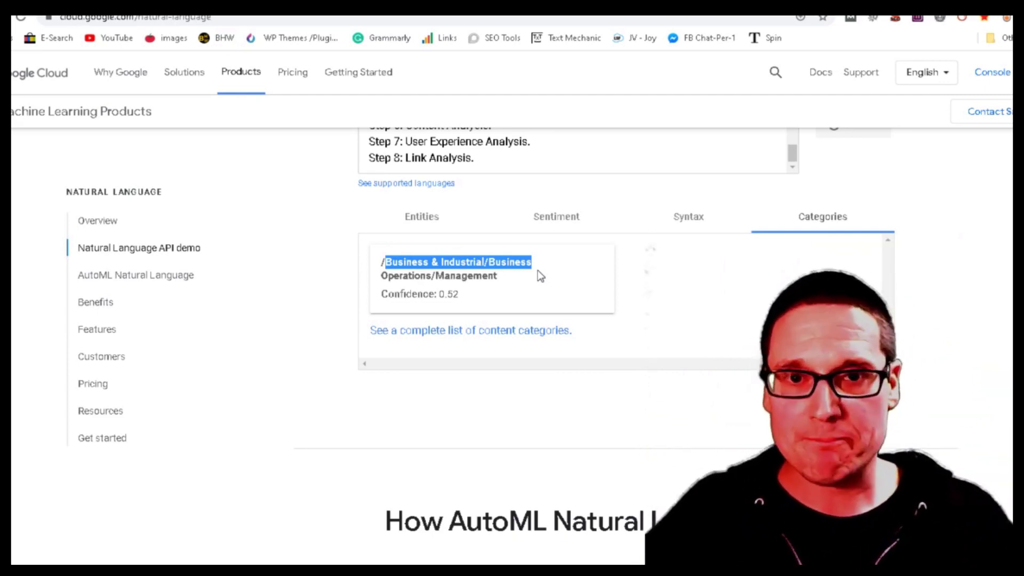
{"action": "scroll", "coordinate": [773, 320], "scroll_direction": "up", "scroll_amount": 2}
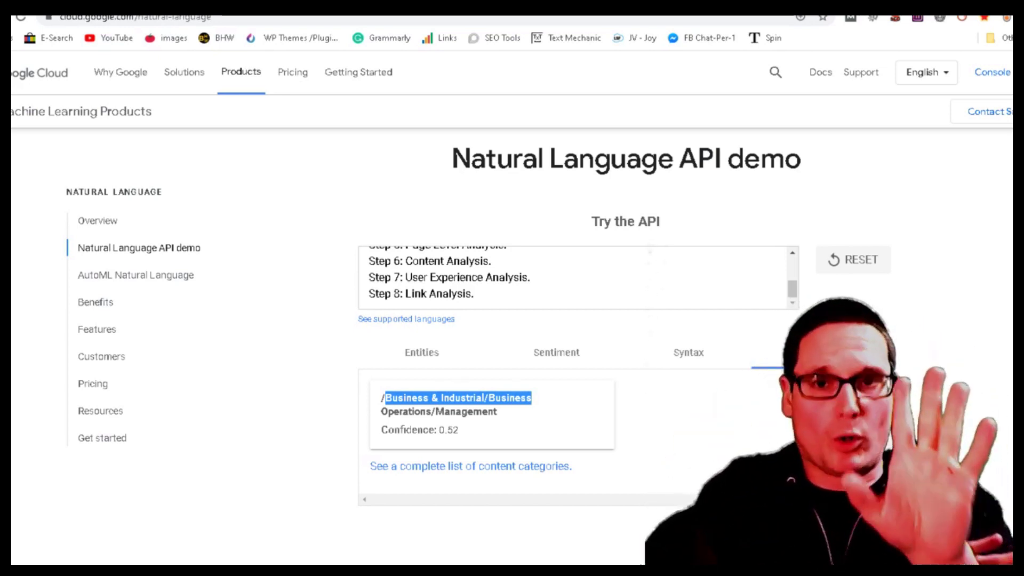
{"action": "key", "text": "ctrl+shift+Tab"}
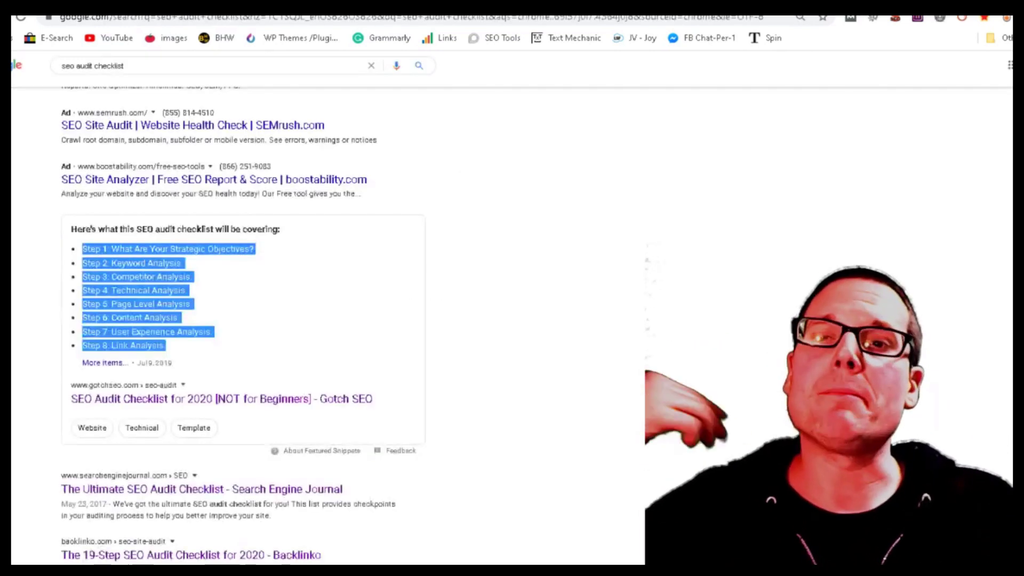